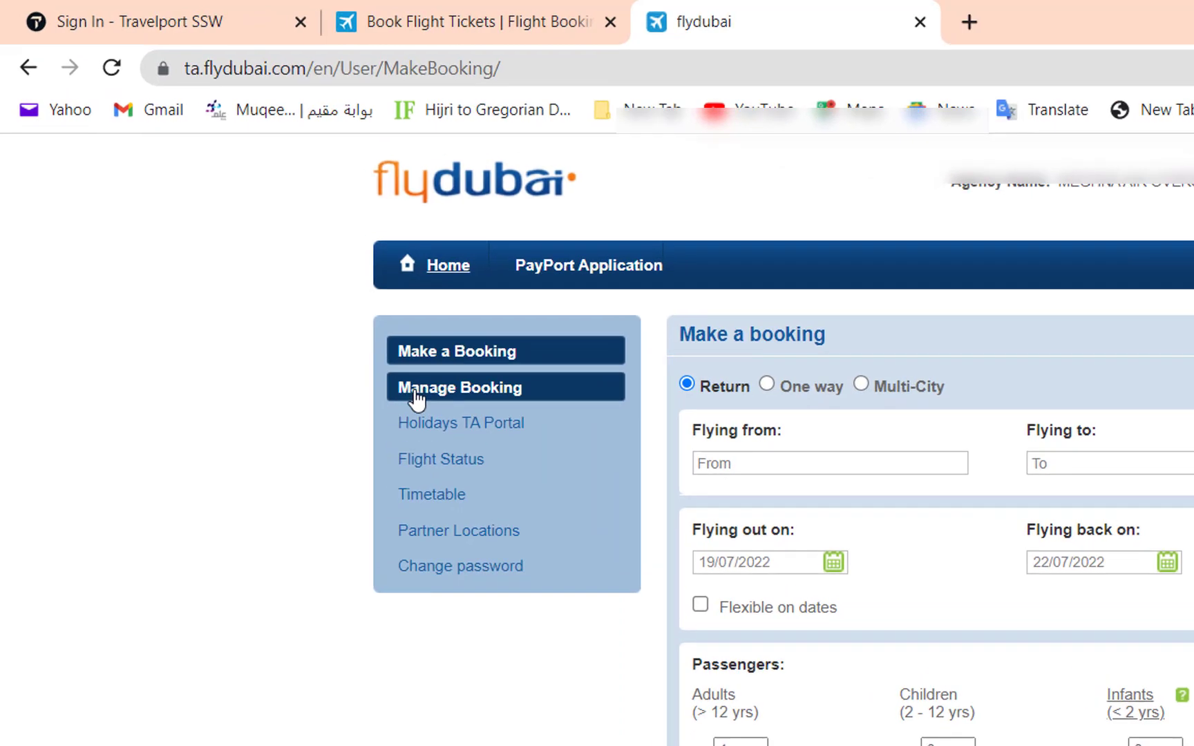
# Go to Manage Booking from the left sidebar menu.
pyautogui.click(415, 394)
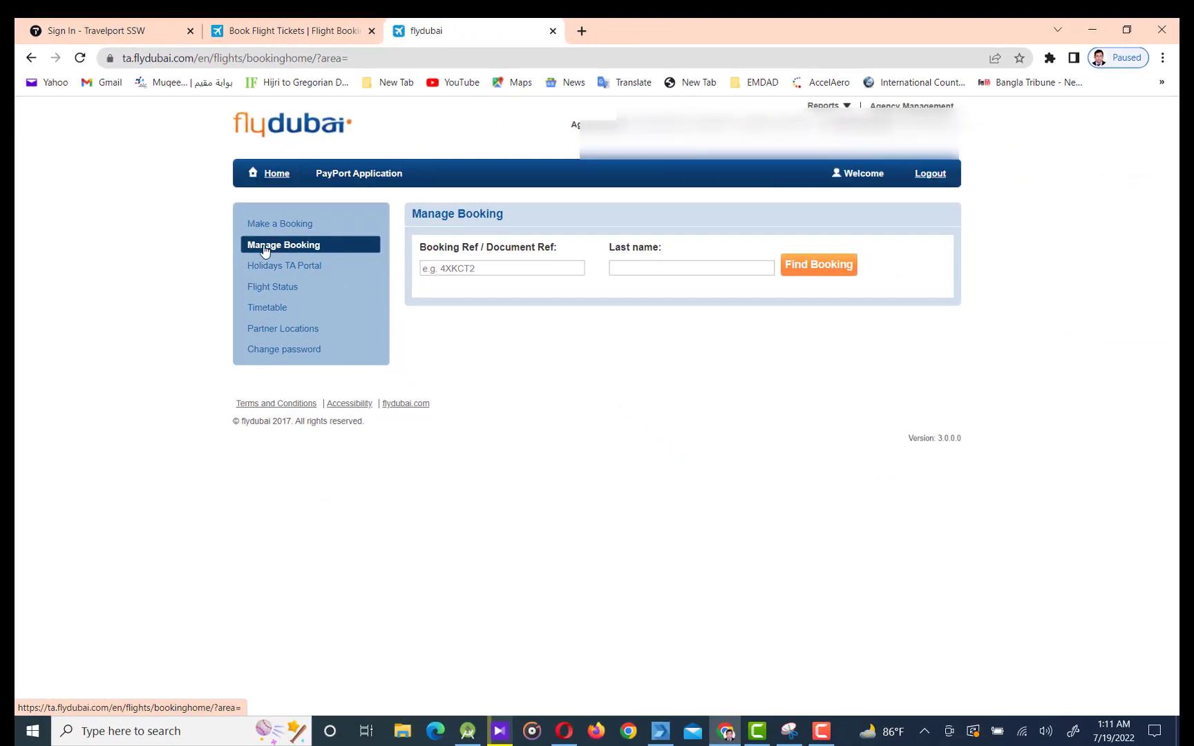
pyautogui.click(453, 269)
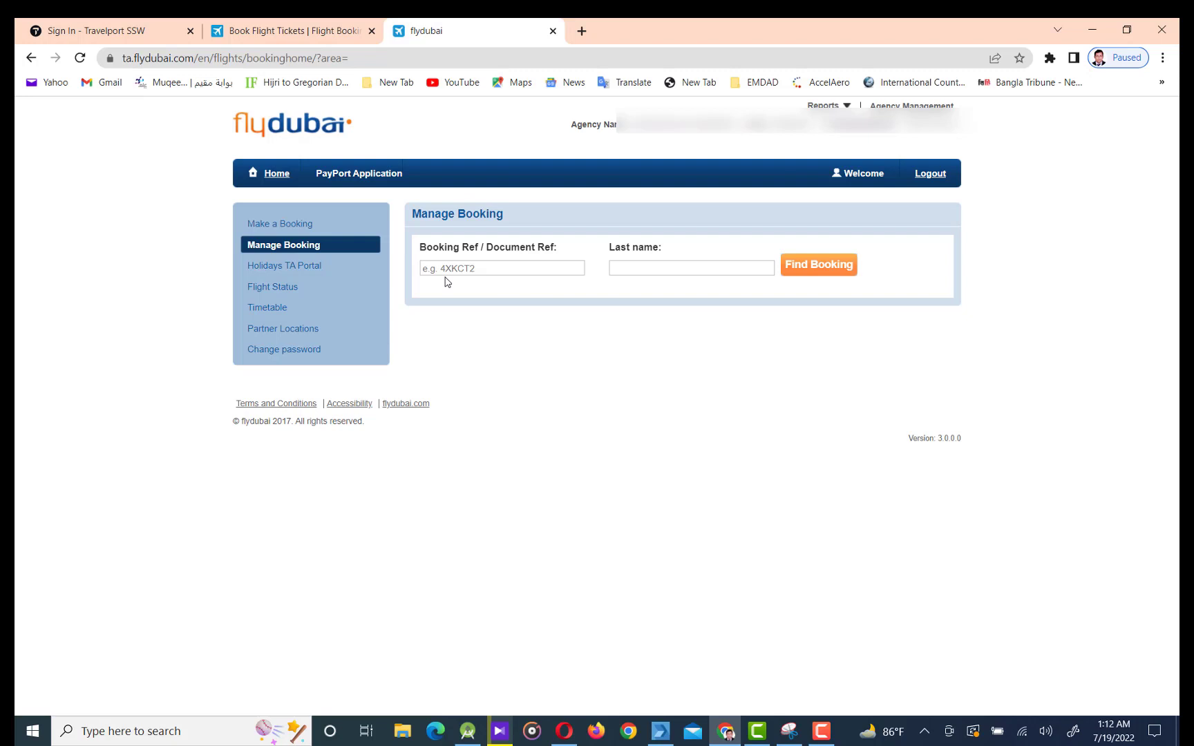
pyautogui.write('6JB92C')
pyautogui.click(645, 269)
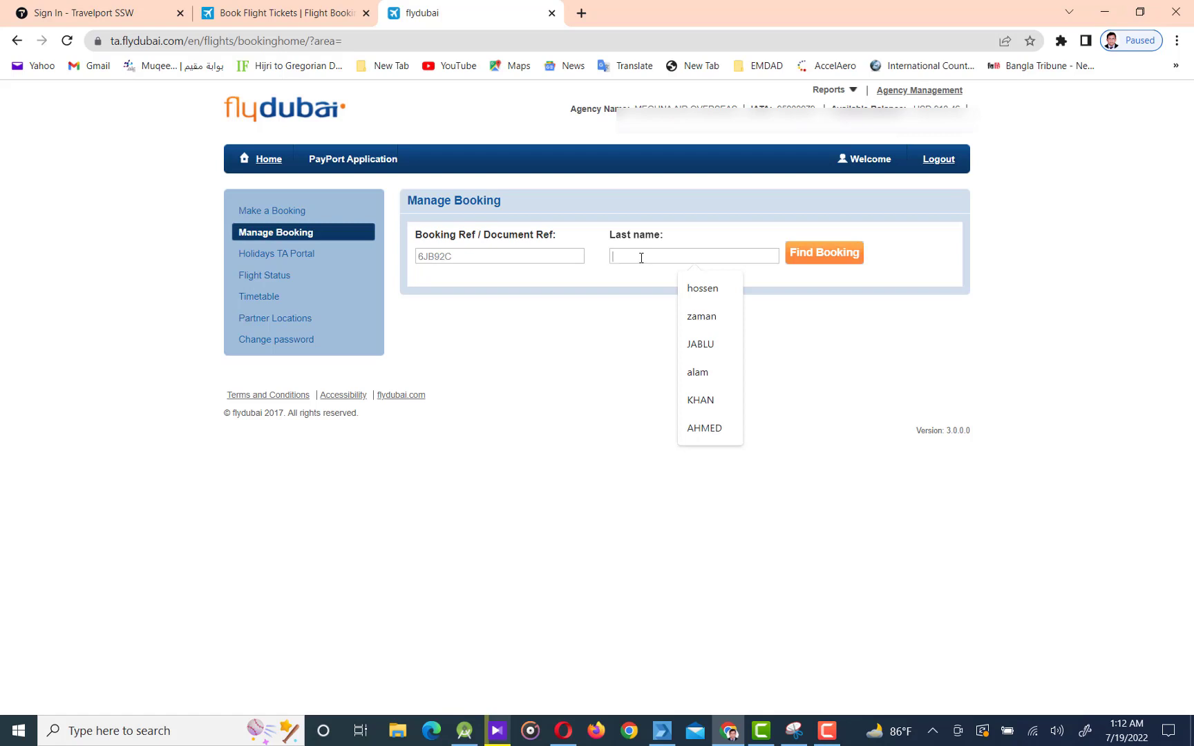
pyautogui.write('Male')
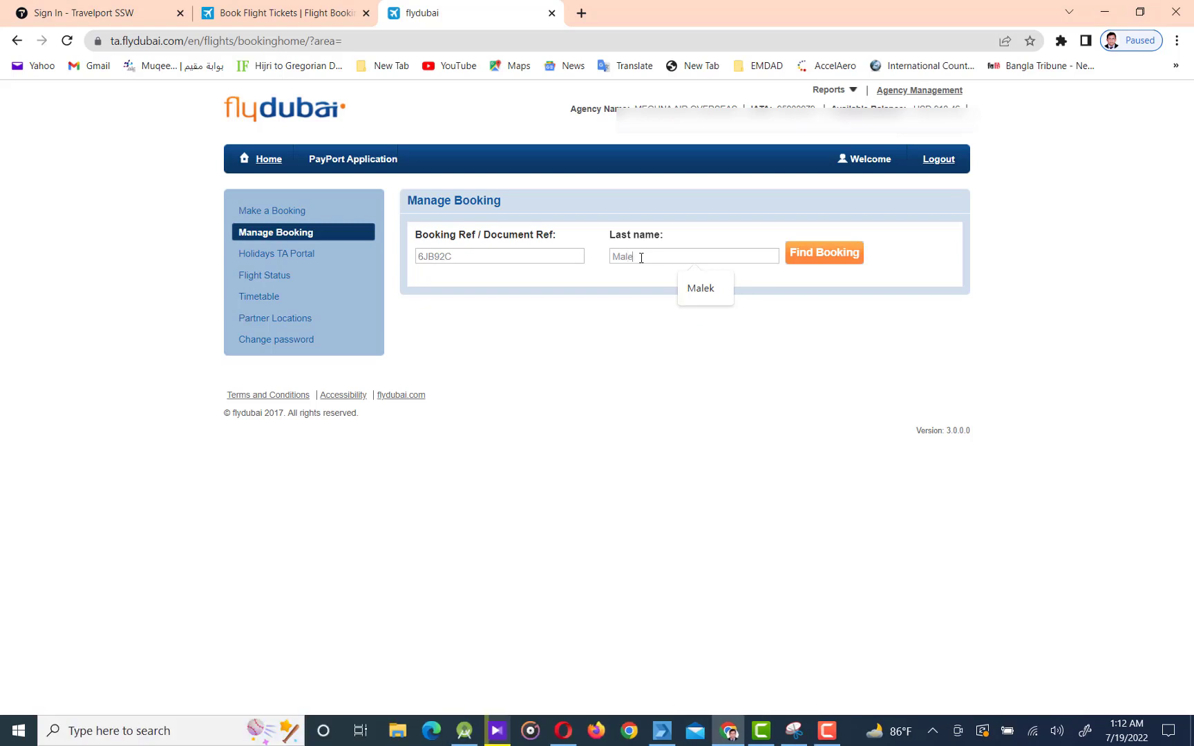
pyautogui.write('k')
pyautogui.click(824, 264)
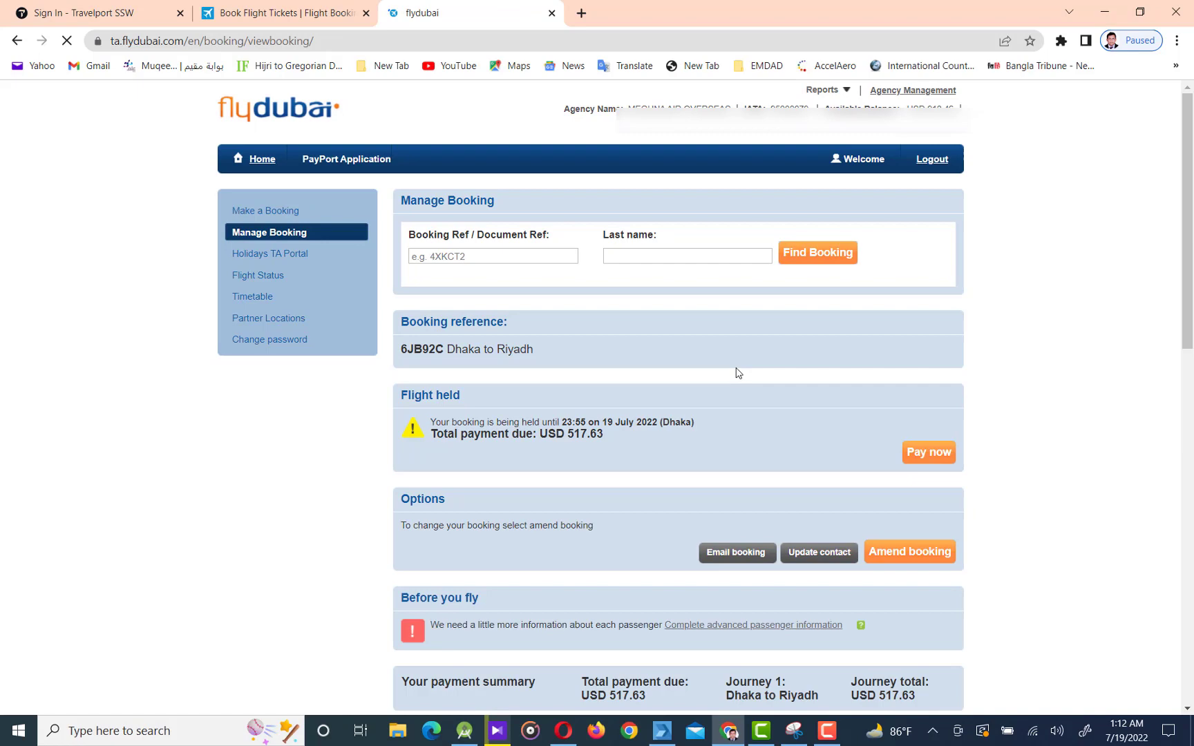
pyautogui.scroll(-3, 736, 374)
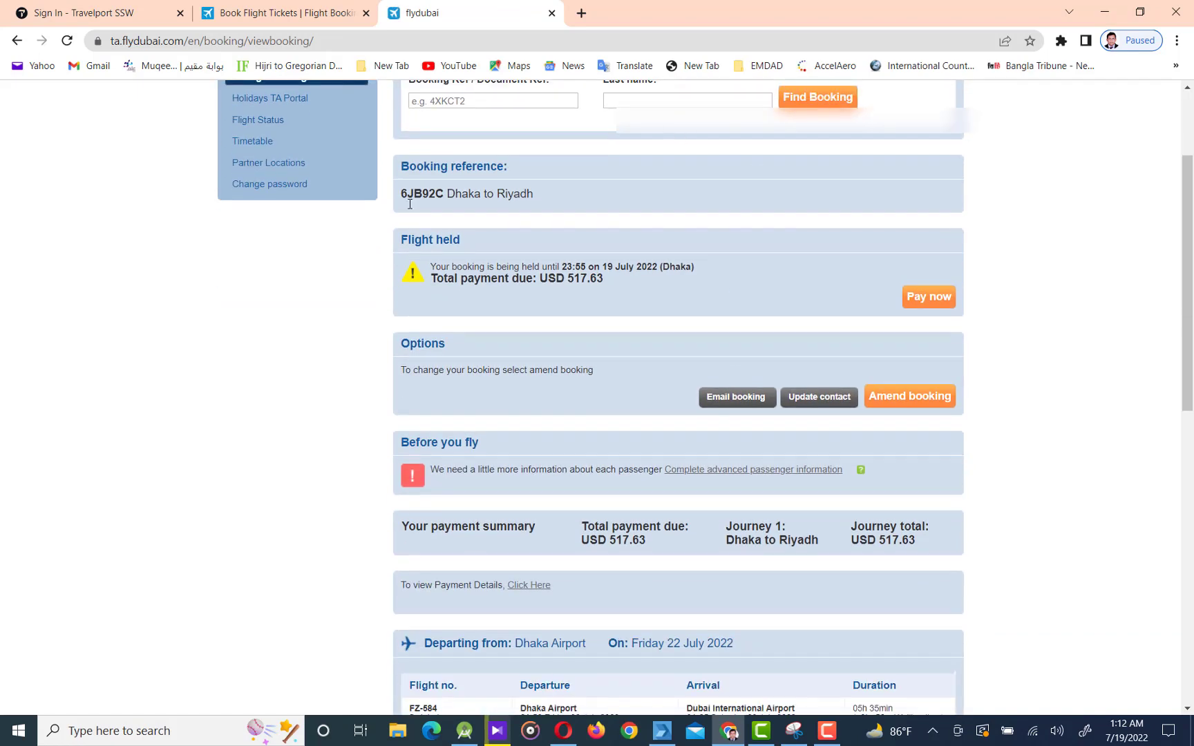
pyautogui.scroll(-5, 453, 333)
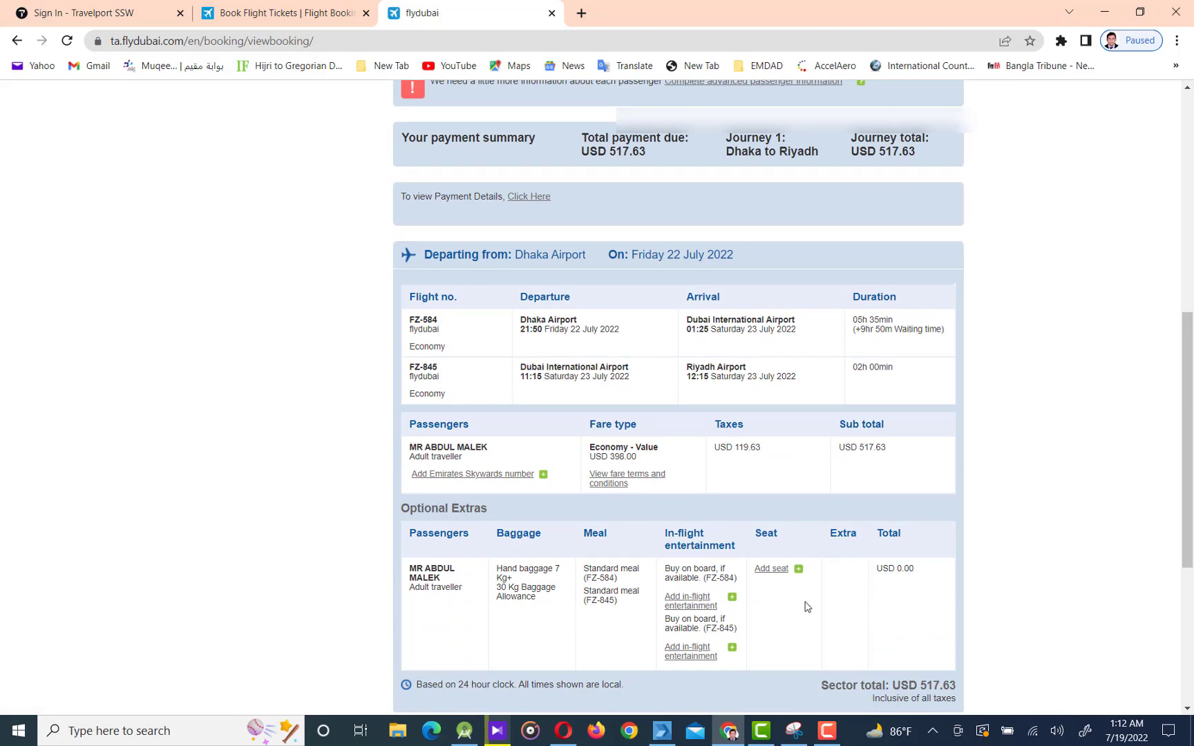
pyautogui.tripleClick(509, 324)
pyautogui.tripleClick(516, 362)
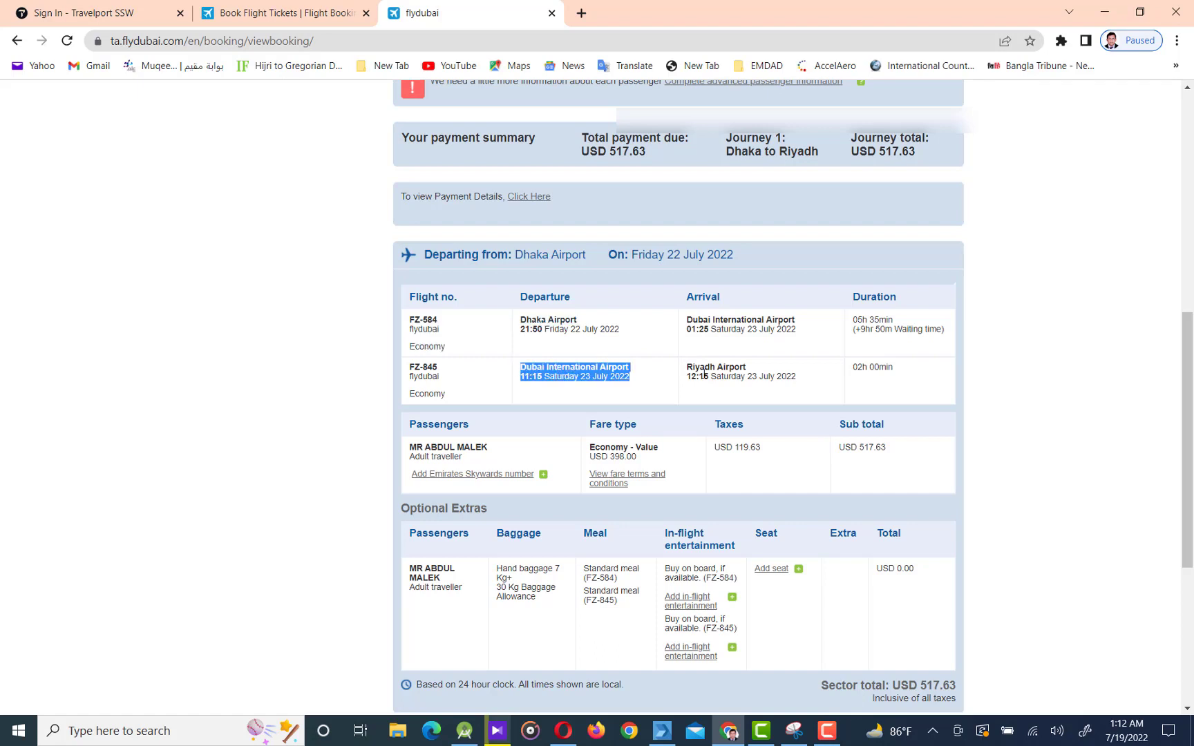
pyautogui.moveTo(705, 373); pyautogui.dragTo(735, 366)
pyautogui.click(546, 316)
pyautogui.moveTo(686, 319); pyautogui.dragTo(797, 327)
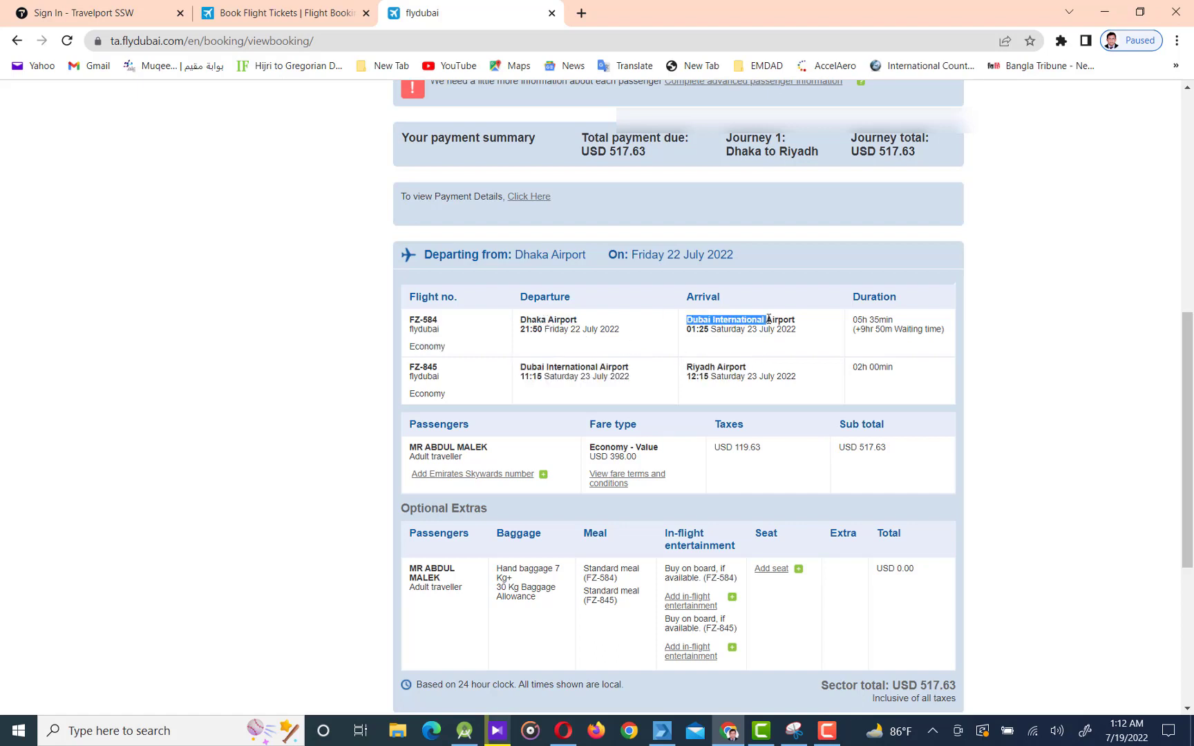
pyautogui.moveTo(622, 330); pyautogui.dragTo(608, 329)
pyautogui.keyDown('shift'); pyautogui.click(607, 364); pyautogui.keyUp('shift')
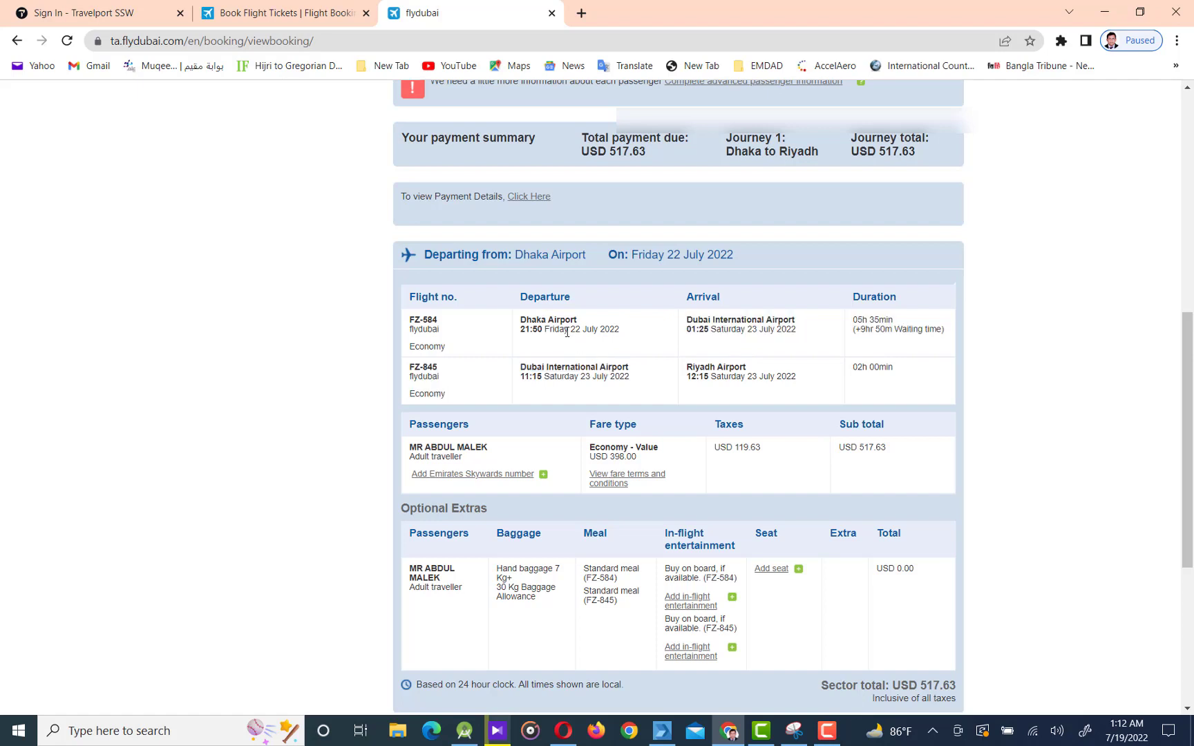
pyautogui.moveTo(520, 322); pyautogui.dragTo(579, 321)
pyautogui.click(557, 326)
pyautogui.moveTo(686, 367); pyautogui.dragTo(773, 375)
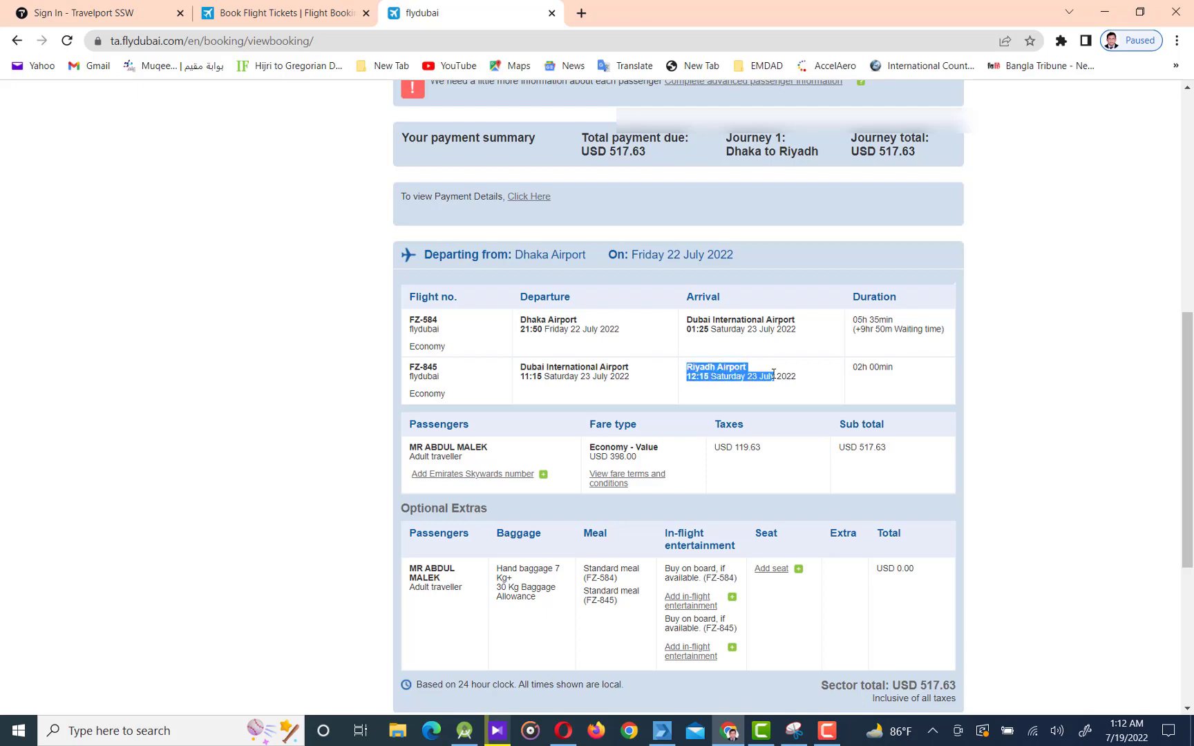
pyautogui.click(773, 376)
pyautogui.scroll(2, 725, 346)
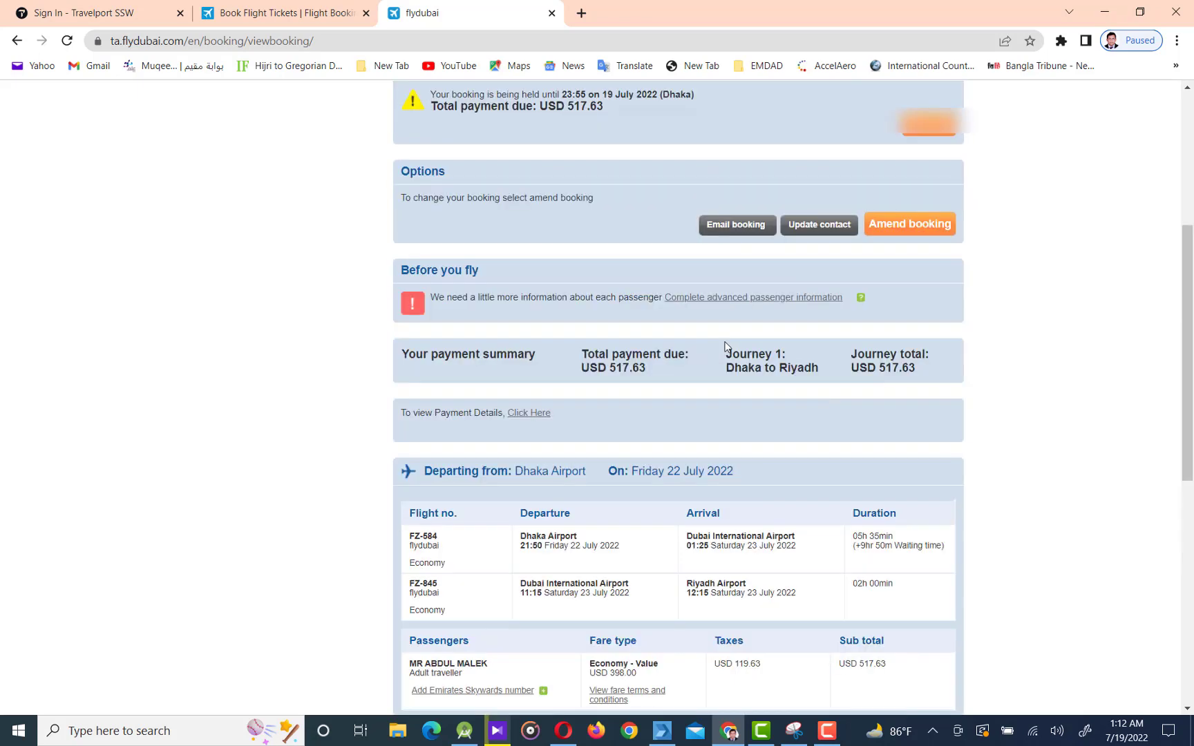
pyautogui.scroll(1, 725, 346)
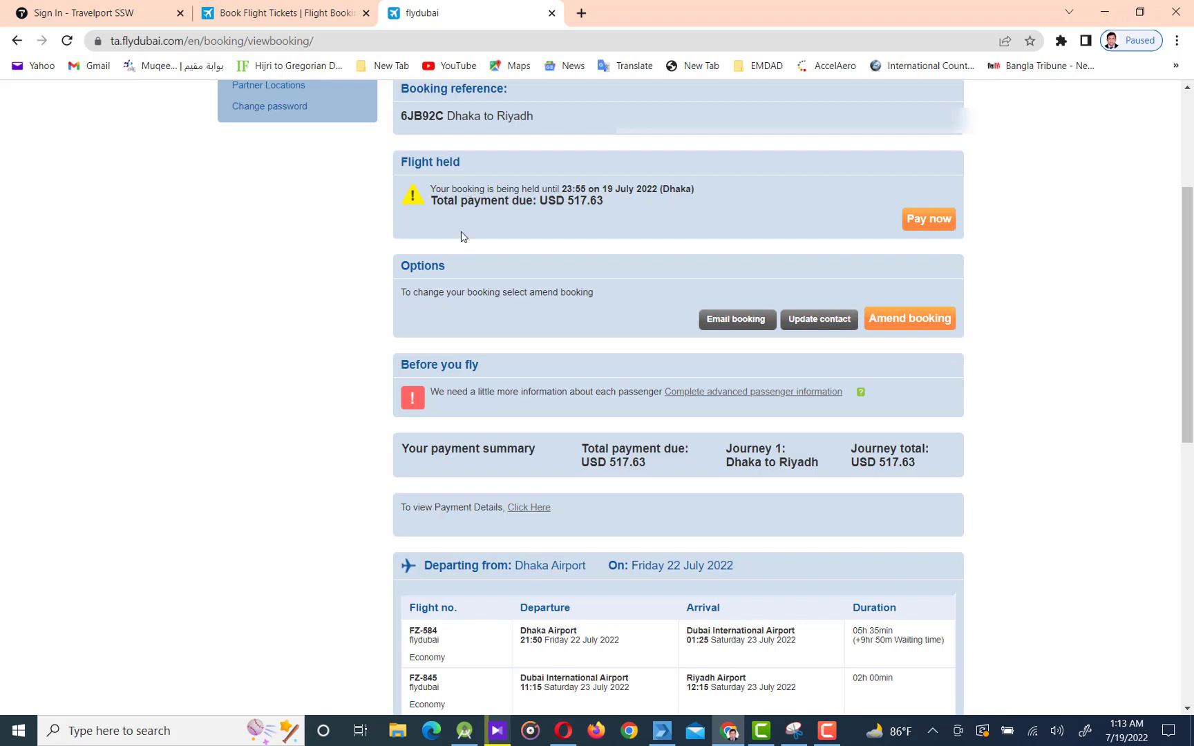
pyautogui.scroll(1, 458, 237)
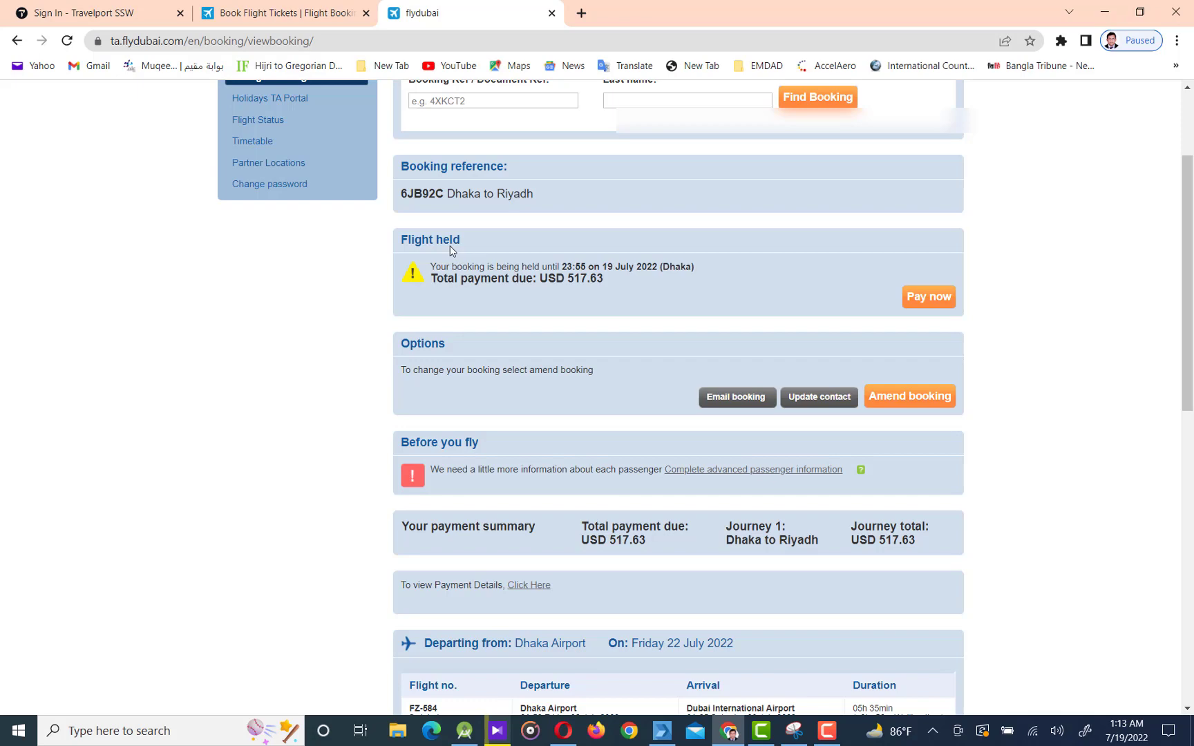
pyautogui.scroll(1, 653, 280)
pyautogui.scroll(1, 754, 302)
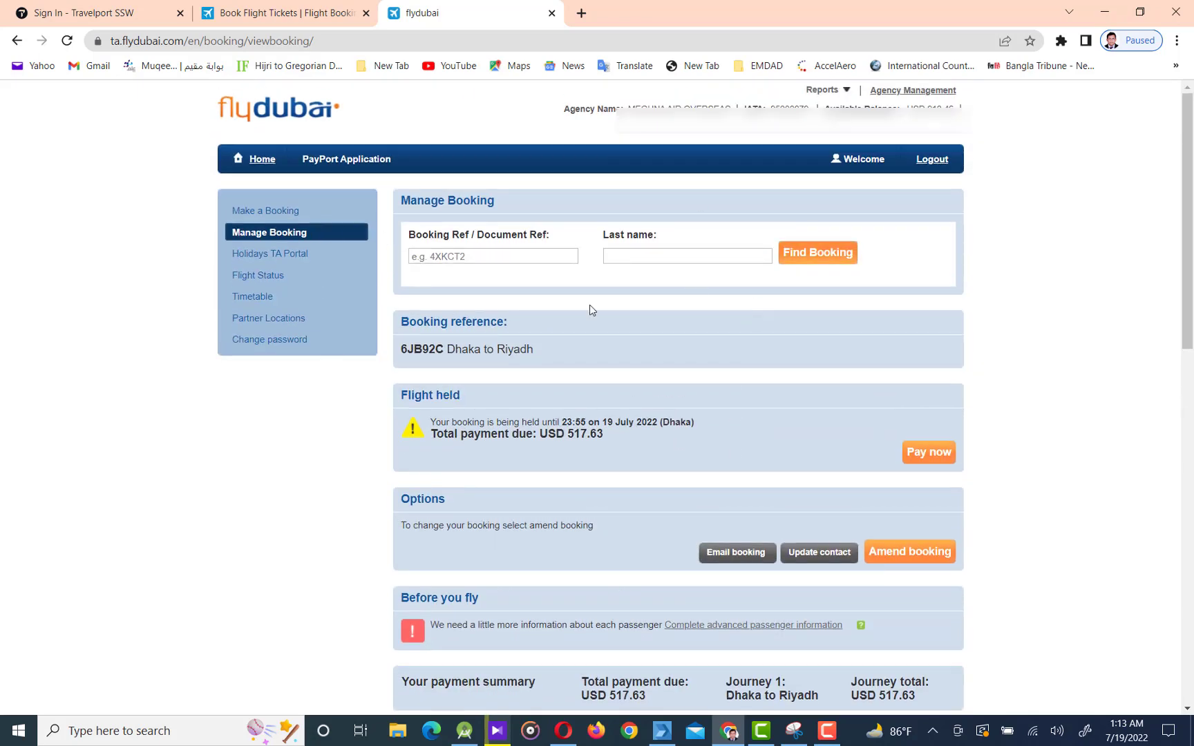